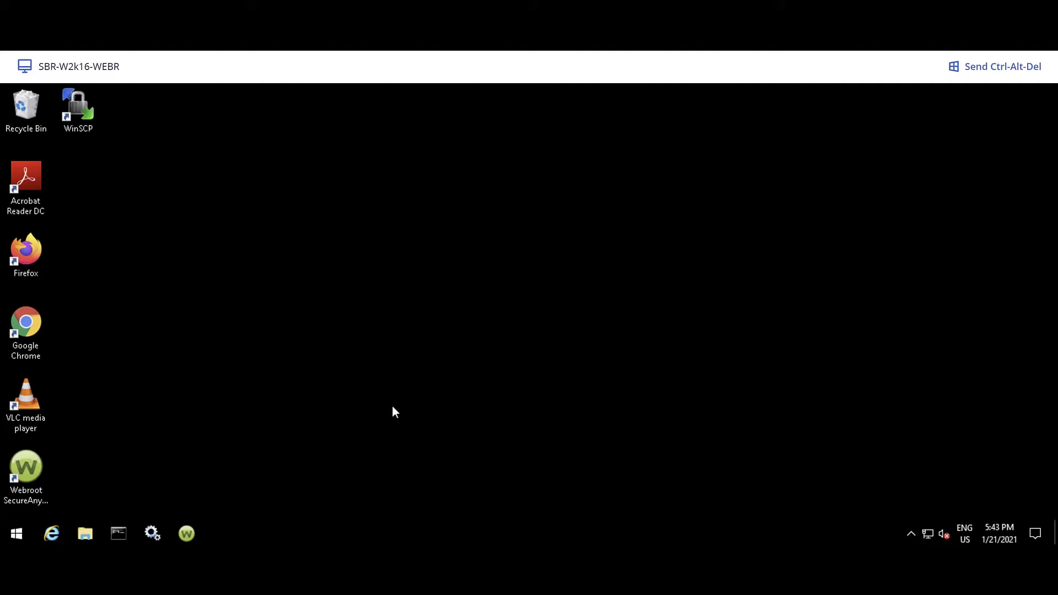
Step: Confirm WRSVC is Running with Automatic startup in Services, then return to the fltmc filter list
{"action": "left_click", "coordinate": [152, 533]}
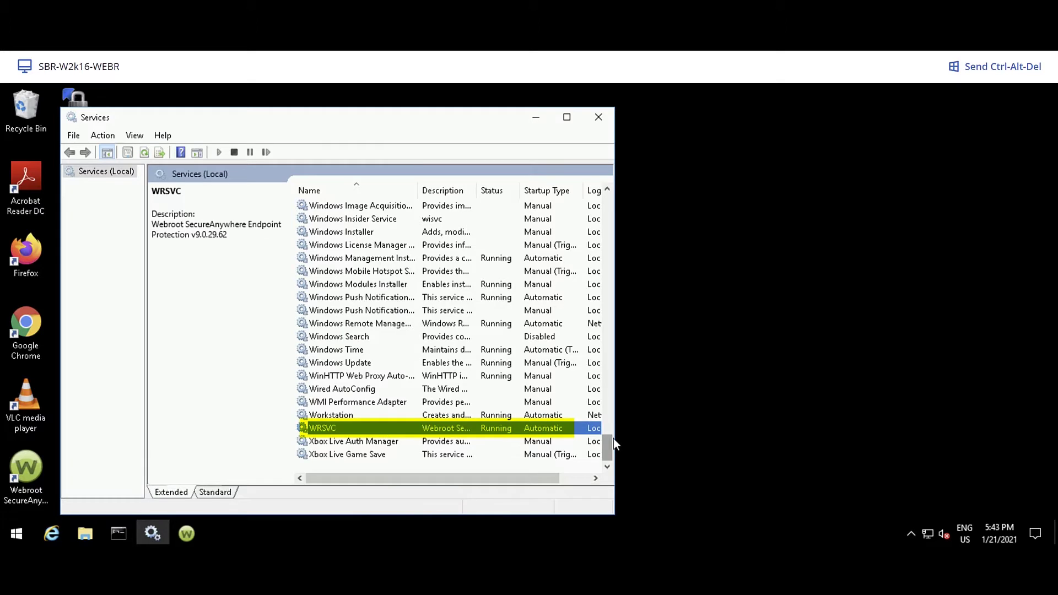
{"action": "left_click_drag", "start_coordinate": [608, 442], "coordinate": [614, 175]}
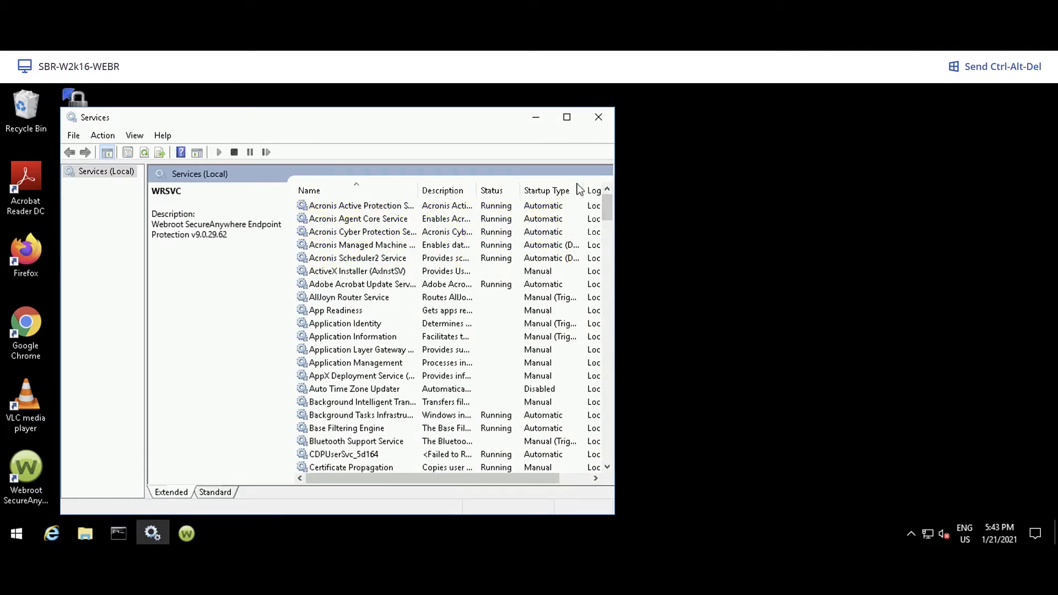
{"action": "left_click", "coordinate": [119, 533]}
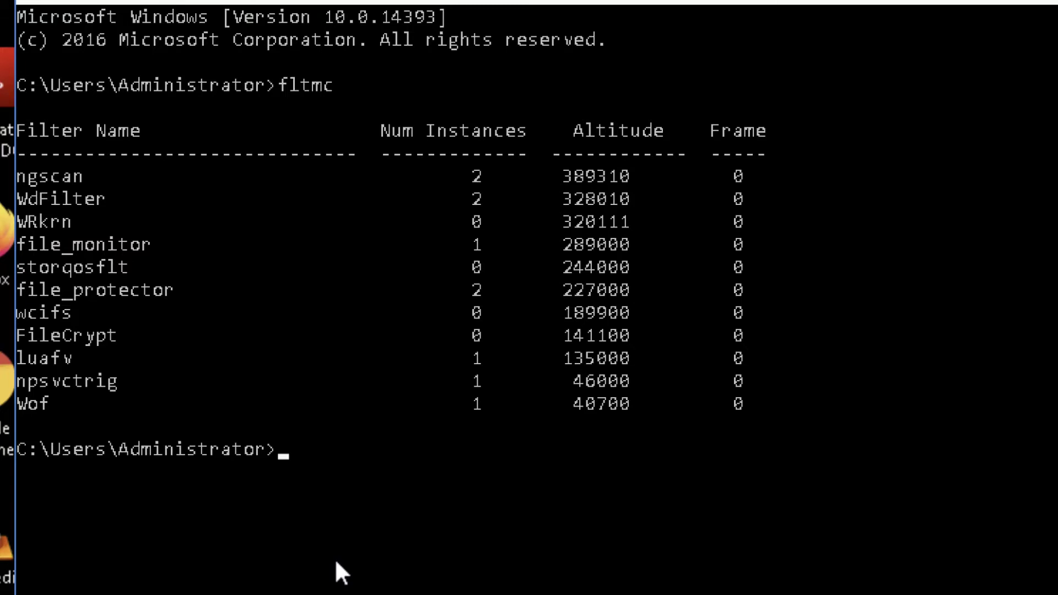
Step: Run 'fltmc load WRKrn', which fails with error 0x80070420 since the service is already running
{"action": "type", "text": "fltmc load WRKrn"}
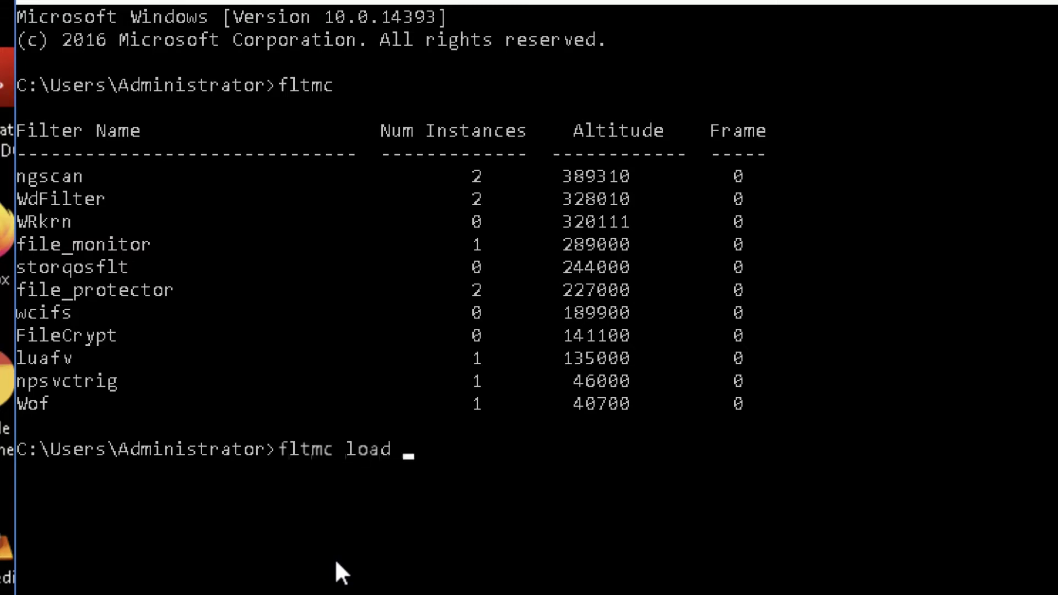
{"action": "key", "text": "Return"}
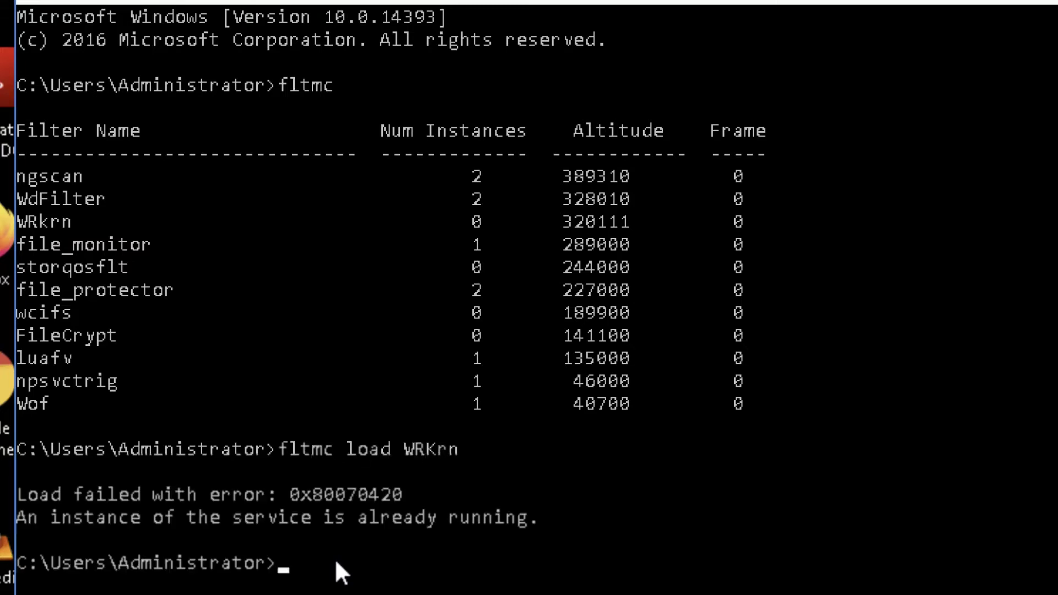
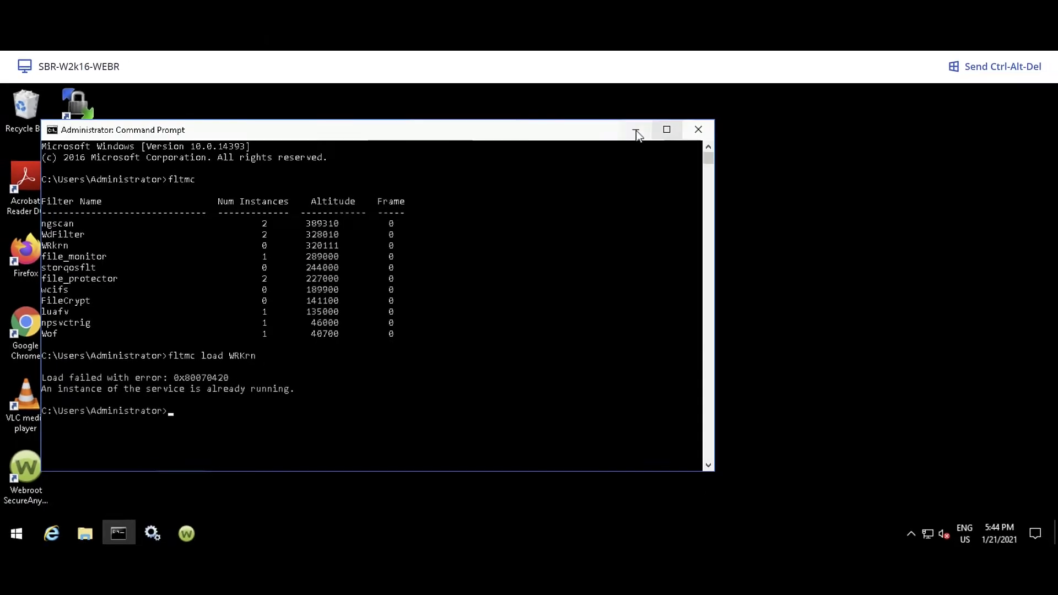
Step: Open Webroot SecureAnywhere from the tray to confirm Protected status with Realtime Shield, Web Shield and Firewall on
{"action": "left_click", "coordinate": [636, 131]}
{"action": "left_click", "coordinate": [912, 534]}
{"action": "right_click", "coordinate": [896, 506]}
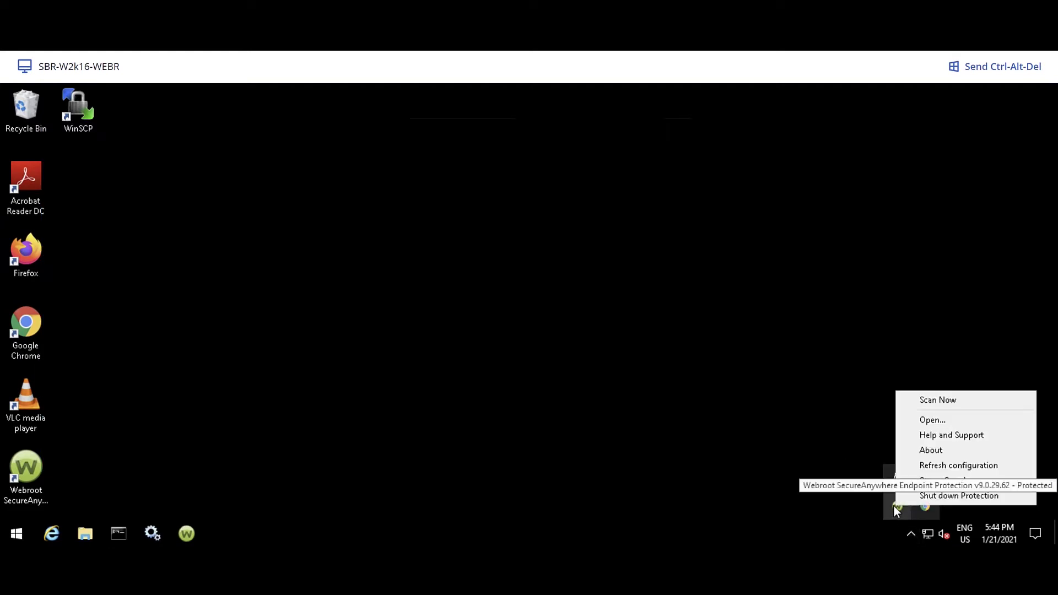
{"action": "left_click", "coordinate": [926, 419]}
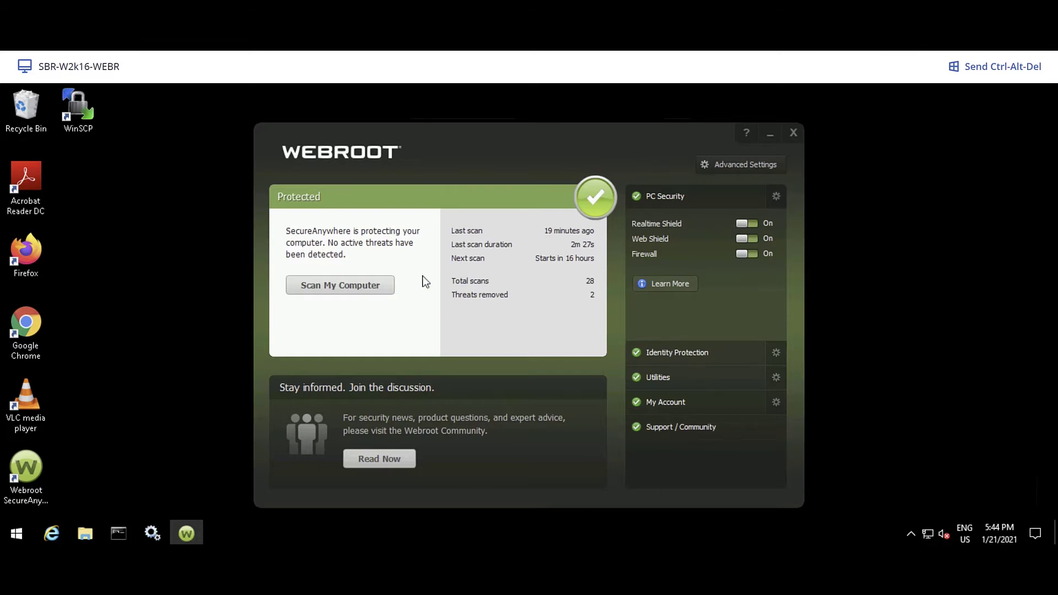
Step: Review the Webroot Server plan's Antivirus & Antimalware settings in Acronis, then cancel without saving
{"action": "left_click", "coordinate": [771, 137]}
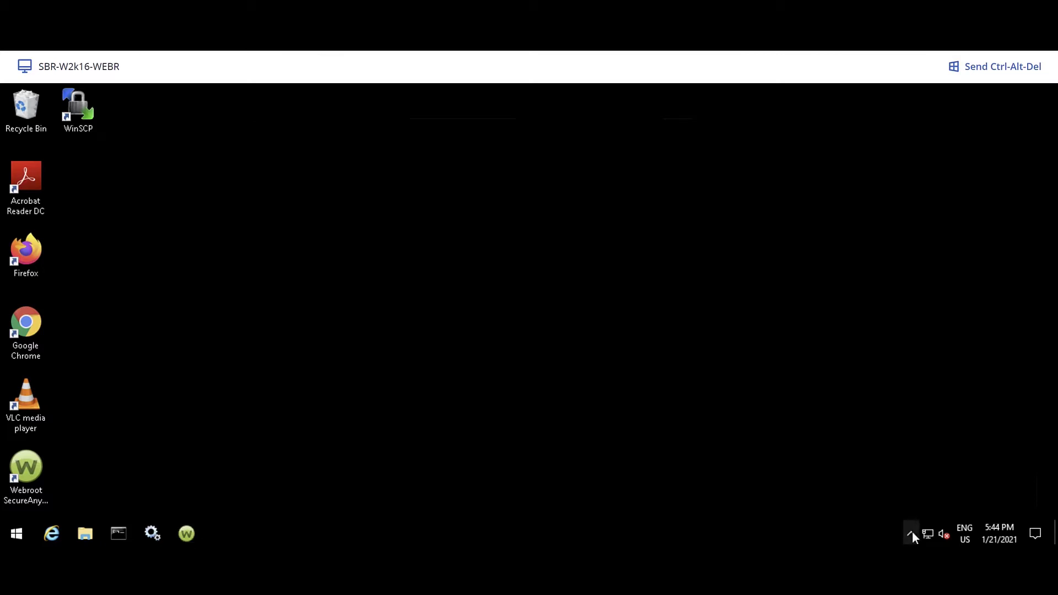
{"action": "left_click", "coordinate": [912, 532]}
{"action": "left_click", "coordinate": [925, 480]}
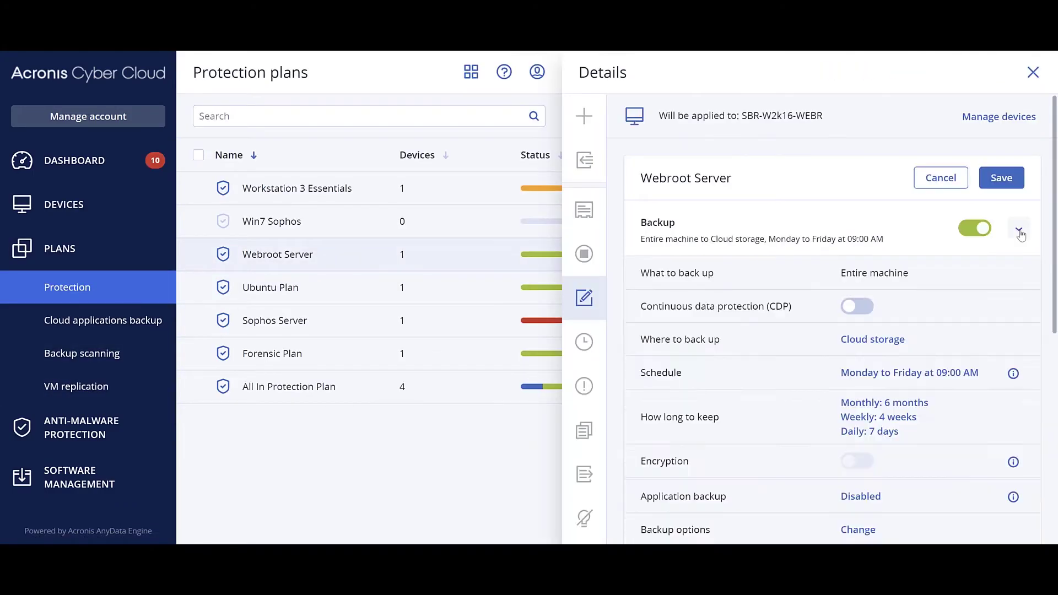
{"action": "left_click", "coordinate": [1020, 230]}
{"action": "scroll", "coordinate": [890, 397], "scroll_direction": "down", "scroll_amount": 2}
{"action": "scroll", "coordinate": [889, 398], "scroll_direction": "down", "scroll_amount": 3}
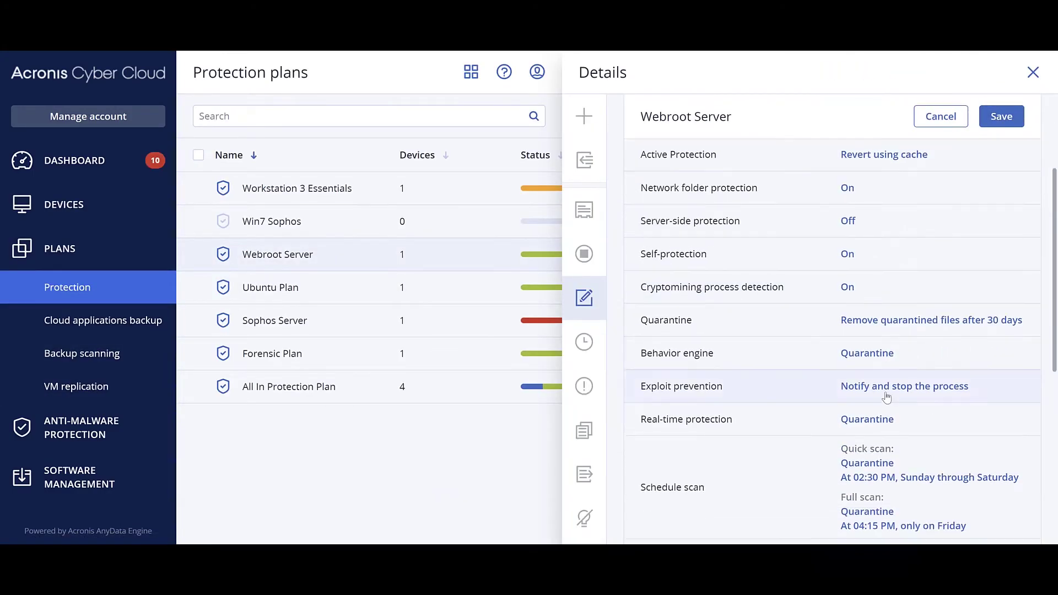
{"action": "scroll", "coordinate": [820, 375], "scroll_direction": "down", "scroll_amount": 1}
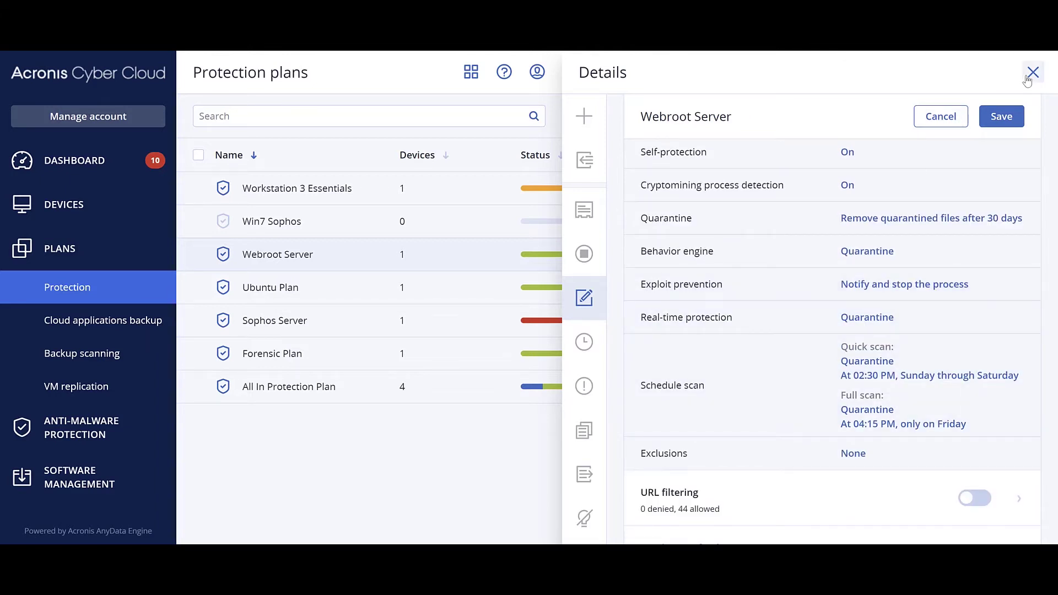
{"action": "left_click", "coordinate": [947, 117]}
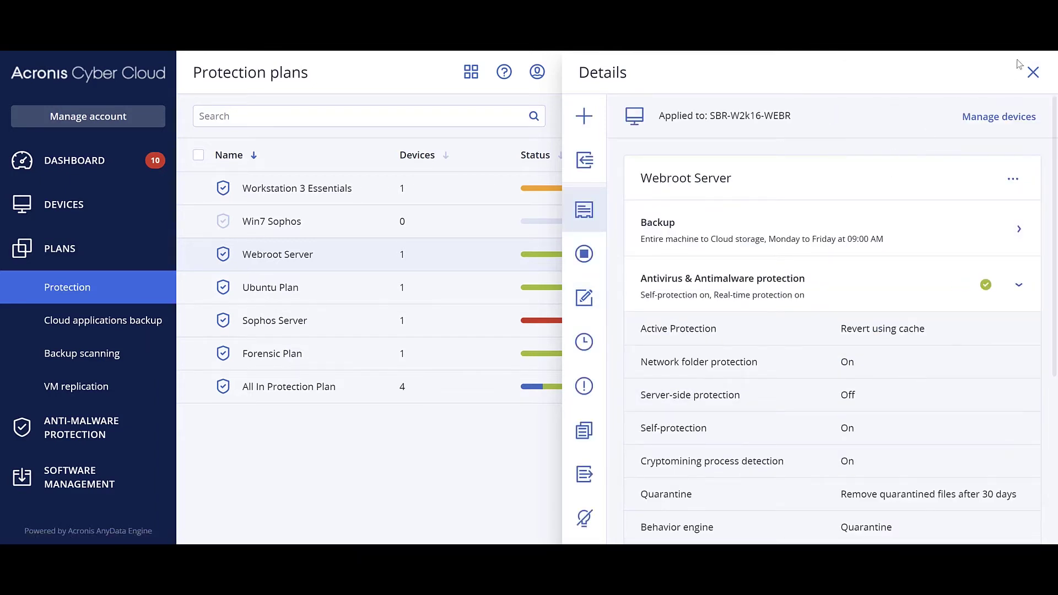
Step: Extract acronis-test-file in Downloads with the archive password and open the resulting acronis-test-fileV2 folder
{"action": "left_click", "coordinate": [1033, 72]}
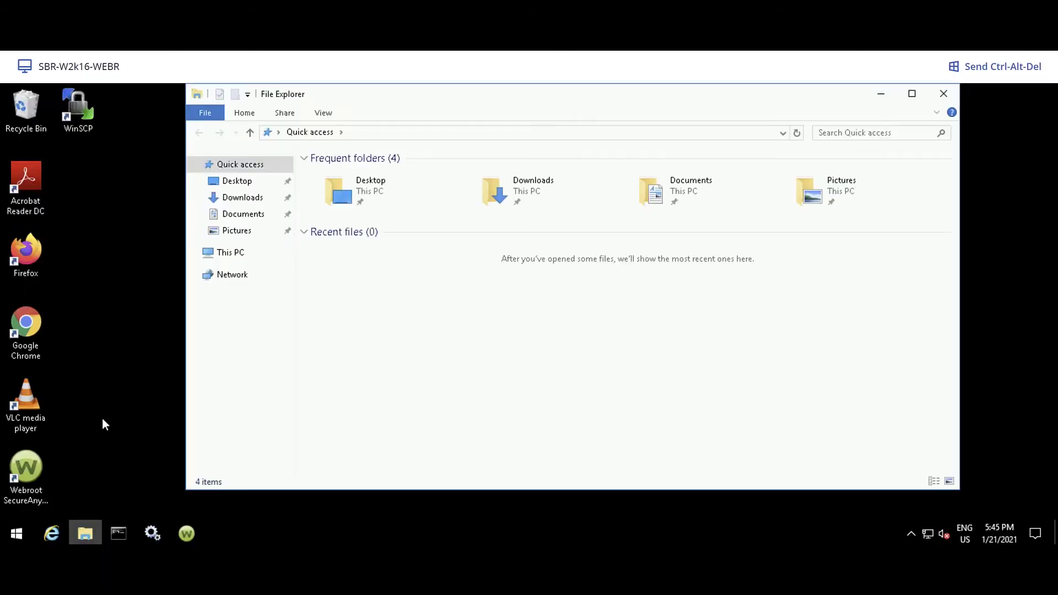
{"action": "left_click", "coordinate": [242, 197]}
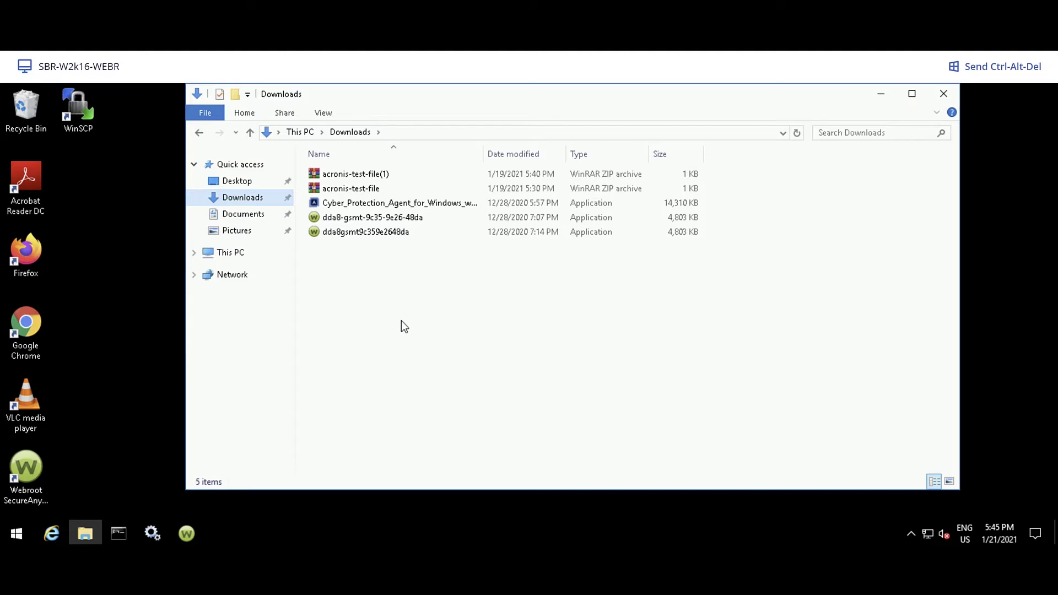
{"action": "right_click", "coordinate": [356, 191]}
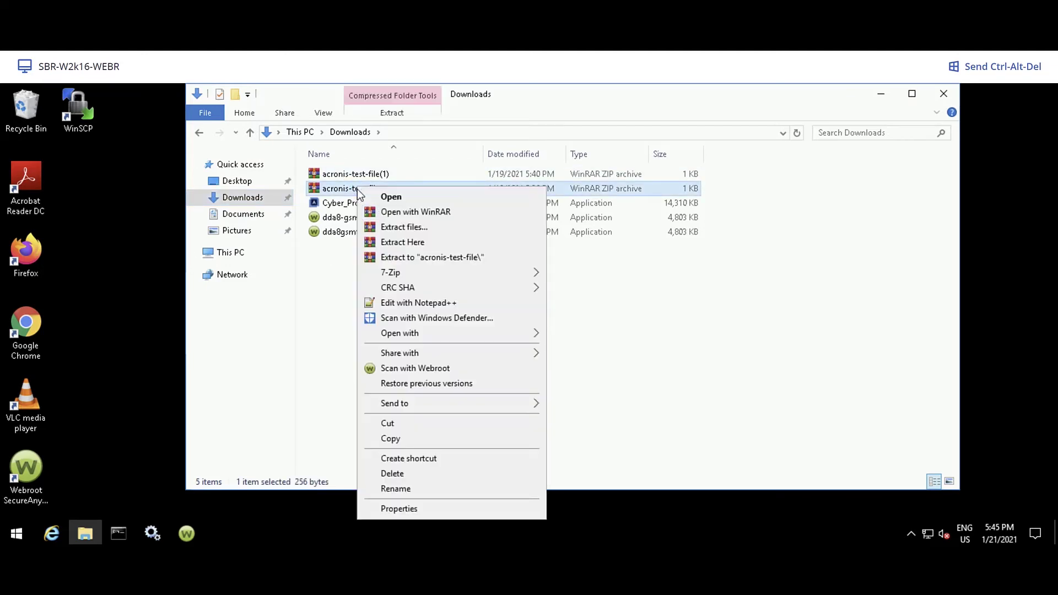
{"action": "left_click", "coordinate": [405, 243]}
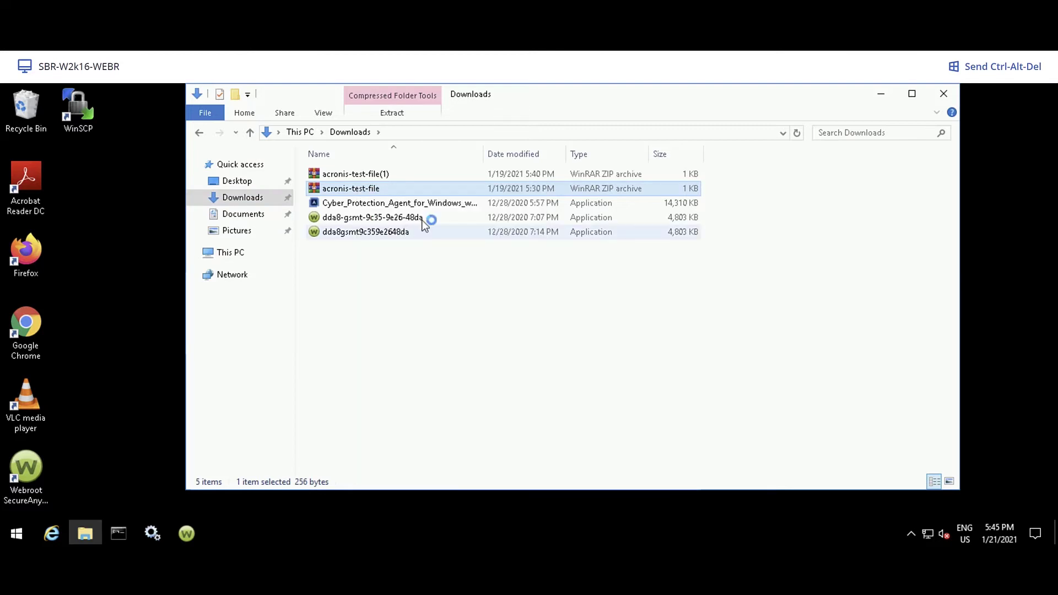
{"action": "left_click", "coordinate": [574, 464]}
{"action": "type", "text": "test"}
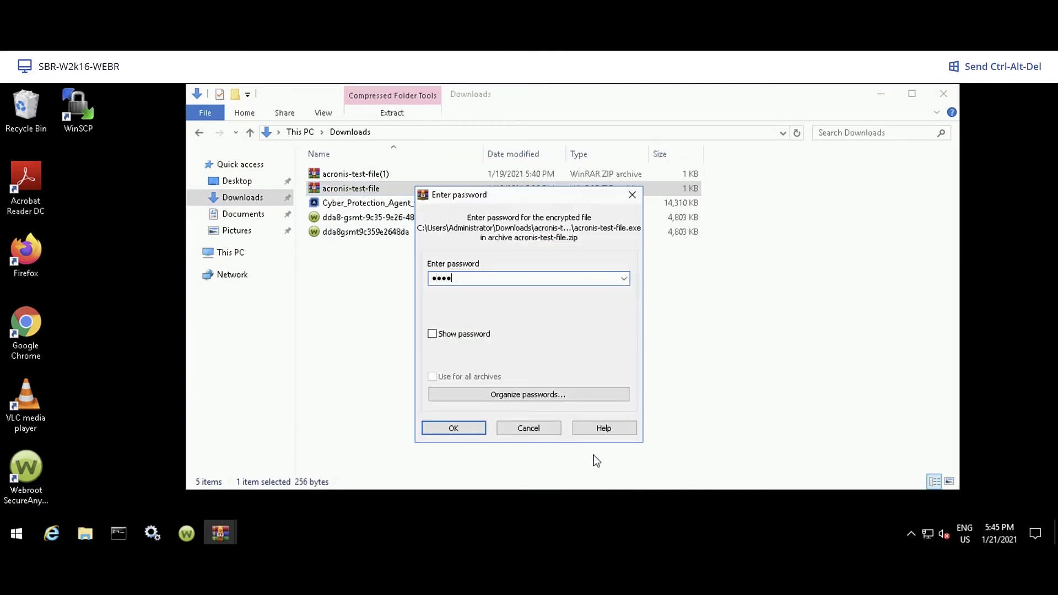
{"action": "key", "text": "Return"}
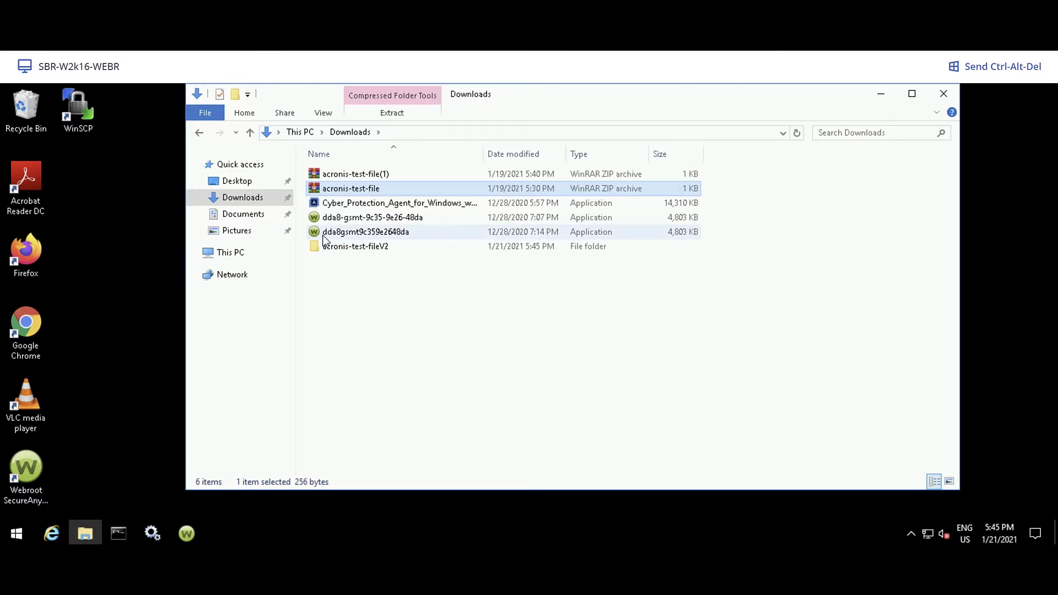
{"action": "double_click", "coordinate": [329, 245]}
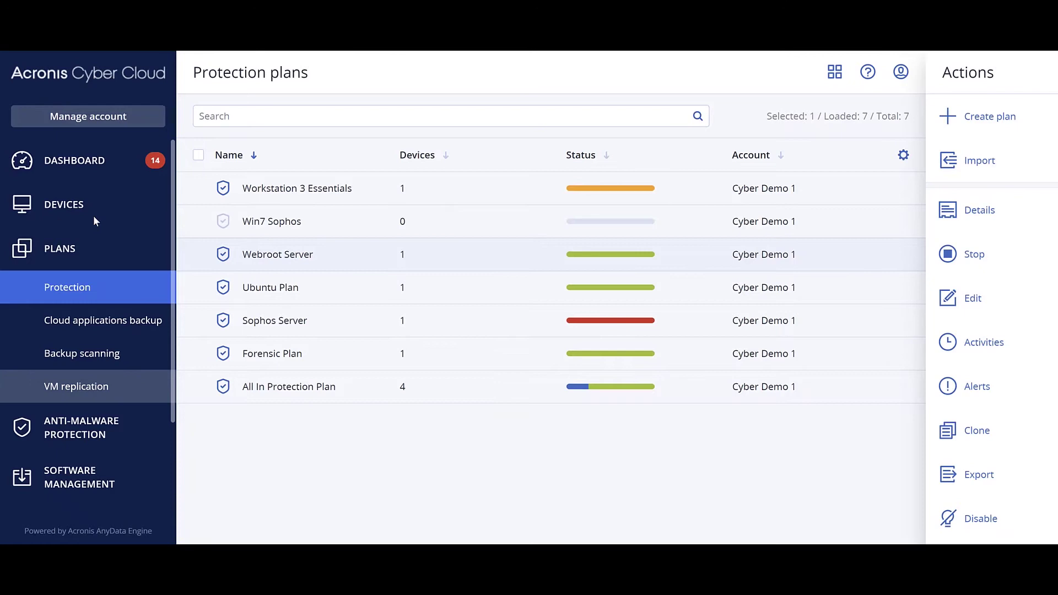
Step: Check the 8 alerts, including the 09:46 failed EICAR quarantine, then the quarantined files and devices lists
{"action": "left_click", "coordinate": [76, 178]}
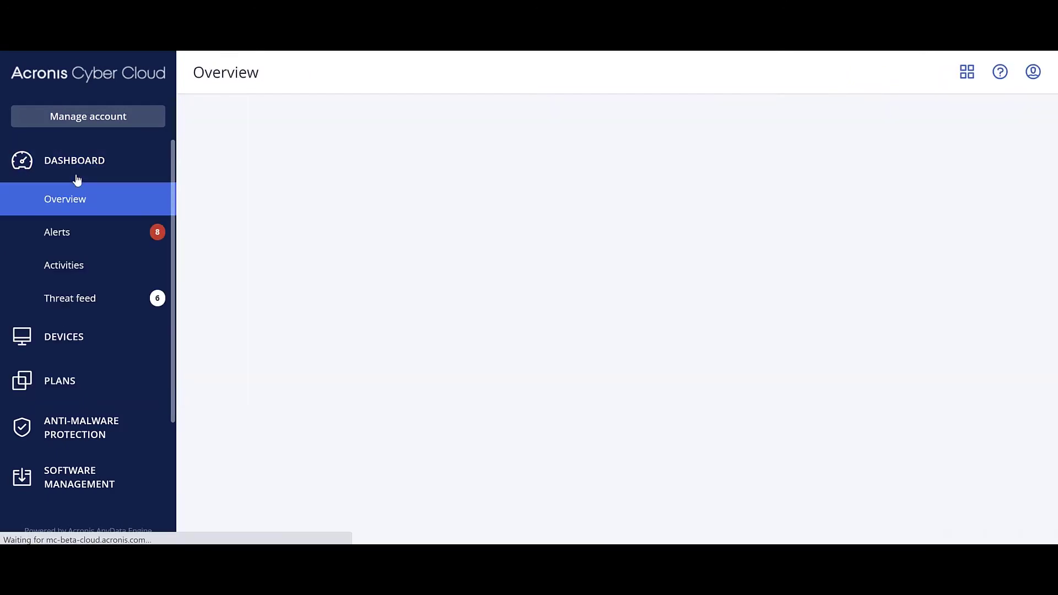
{"action": "left_click", "coordinate": [53, 232]}
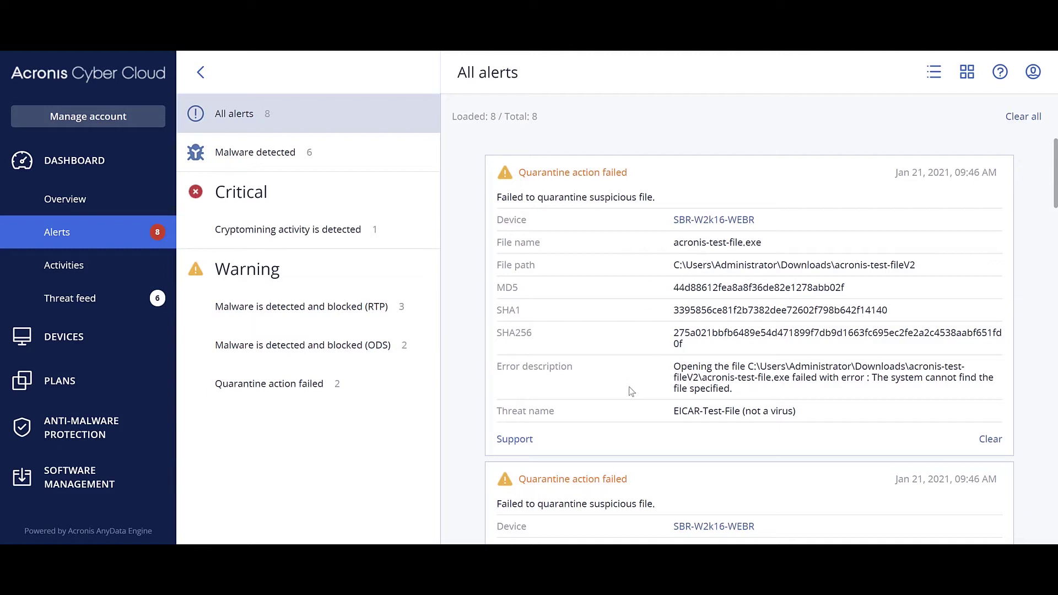
{"action": "left_click", "coordinate": [90, 428]}
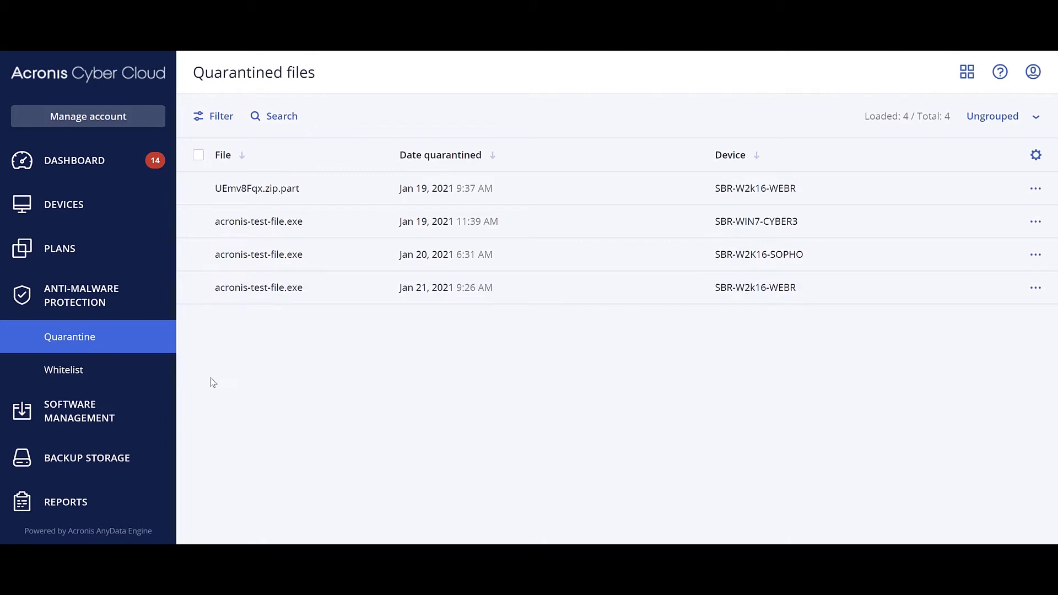
{"action": "left_click", "coordinate": [77, 163]}
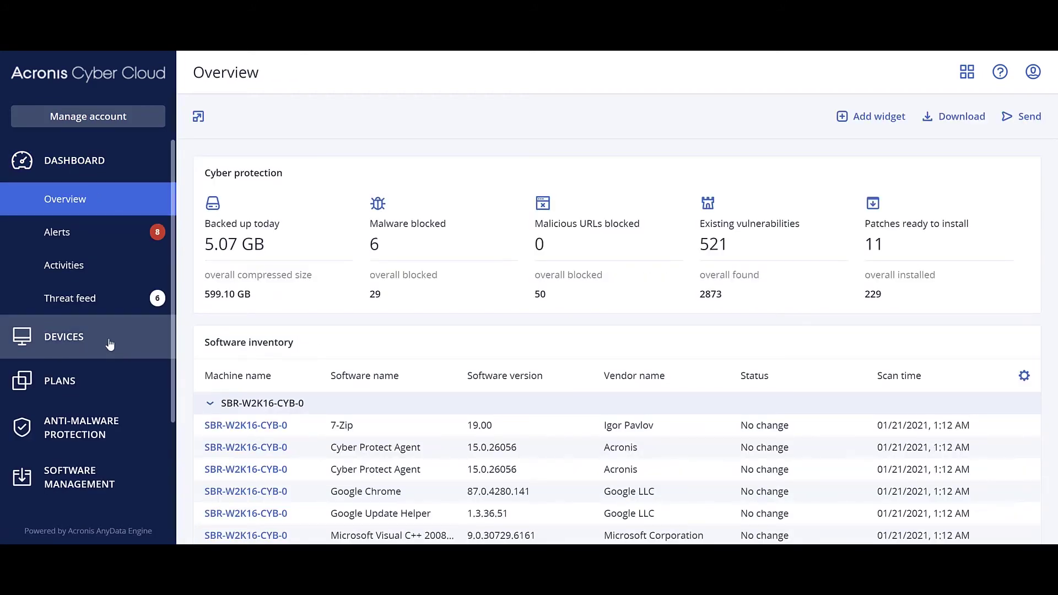
{"action": "left_click", "coordinate": [84, 343]}
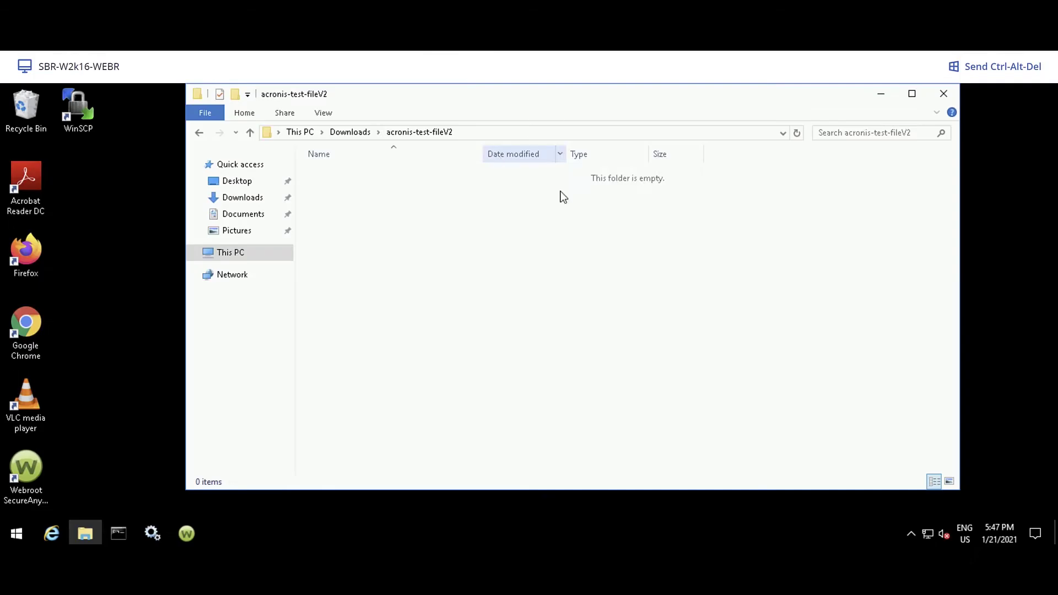
Step: Delete the previously extracted acronis-test-fileV2 folder from Downloads
{"action": "key", "text": "alt+Up"}
{"action": "right_click", "coordinate": [378, 174]}
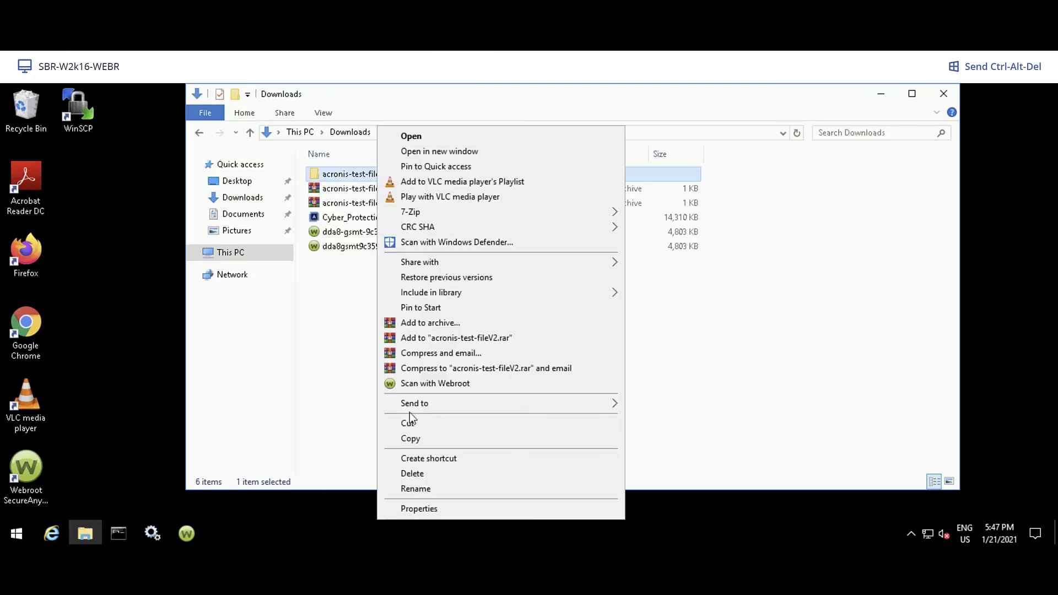
{"action": "left_click", "coordinate": [421, 476]}
Step: Shut down Webroot protection from the tray, confirming with the verification characters, and return to Services
{"action": "left_click", "coordinate": [912, 534]}
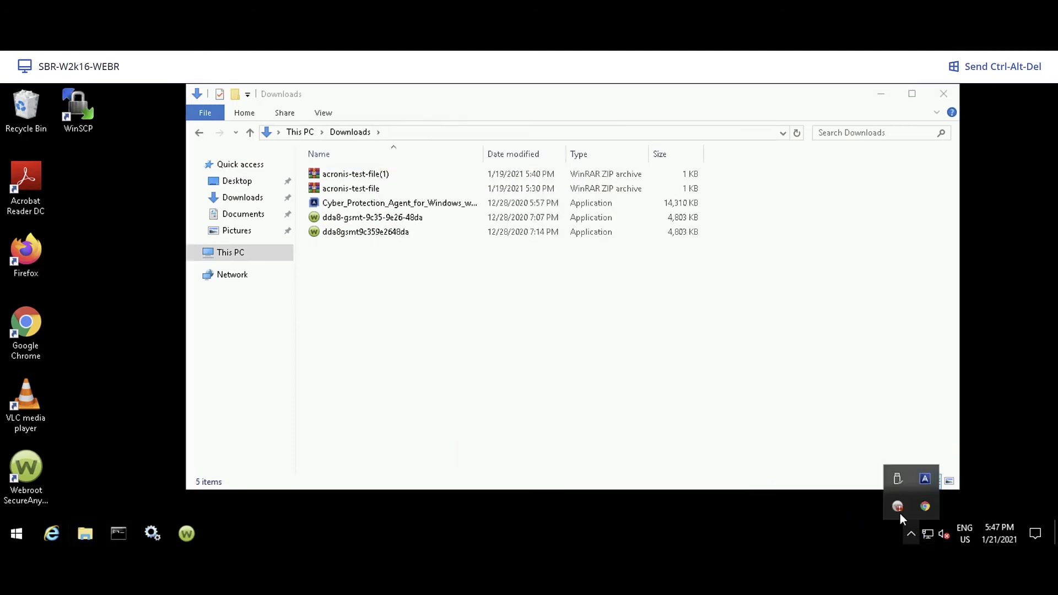
{"action": "right_click", "coordinate": [898, 506]}
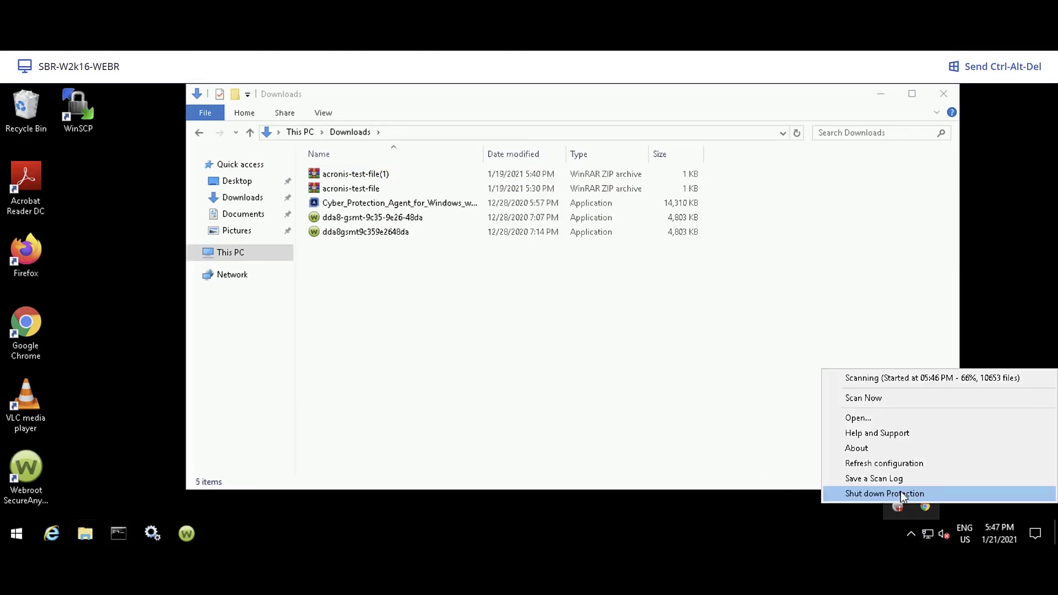
{"action": "left_click", "coordinate": [901, 492]}
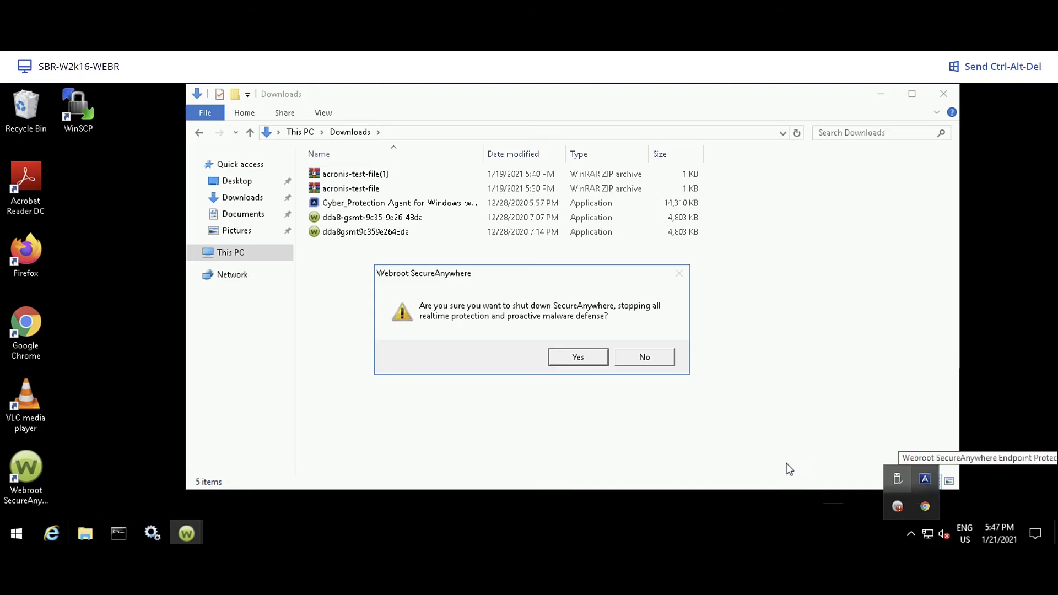
{"action": "left_click", "coordinate": [578, 357]}
{"action": "type", "text": "CVHG5V"}
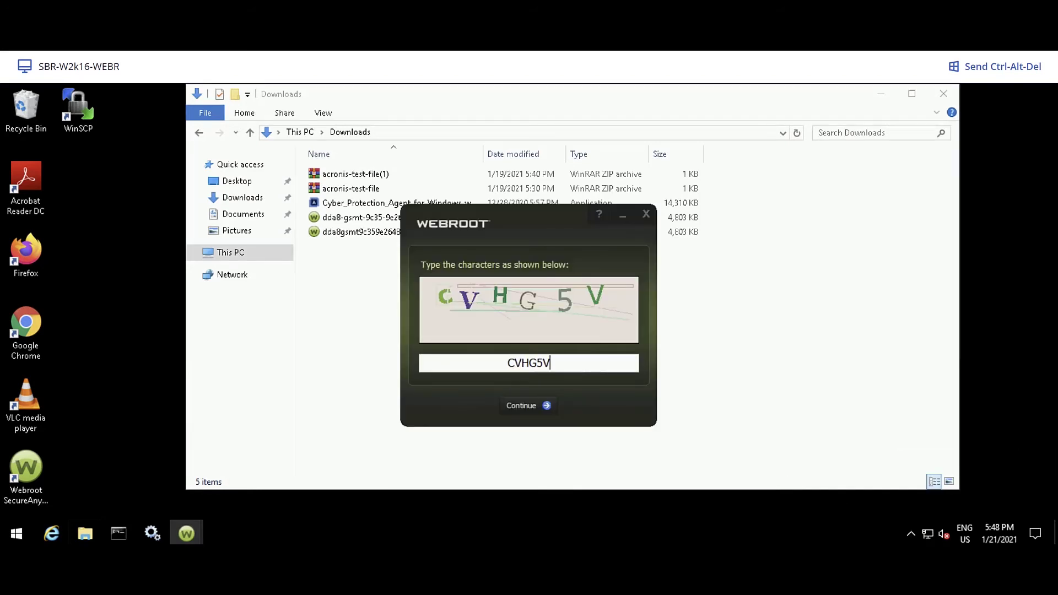
{"action": "key", "text": "Return"}
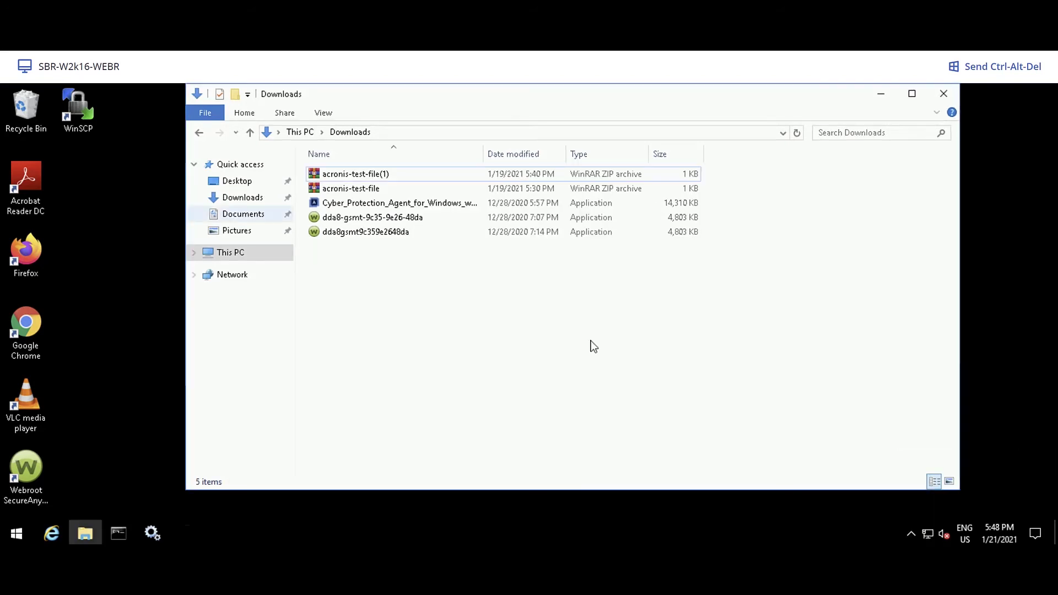
{"action": "left_click", "coordinate": [146, 532]}
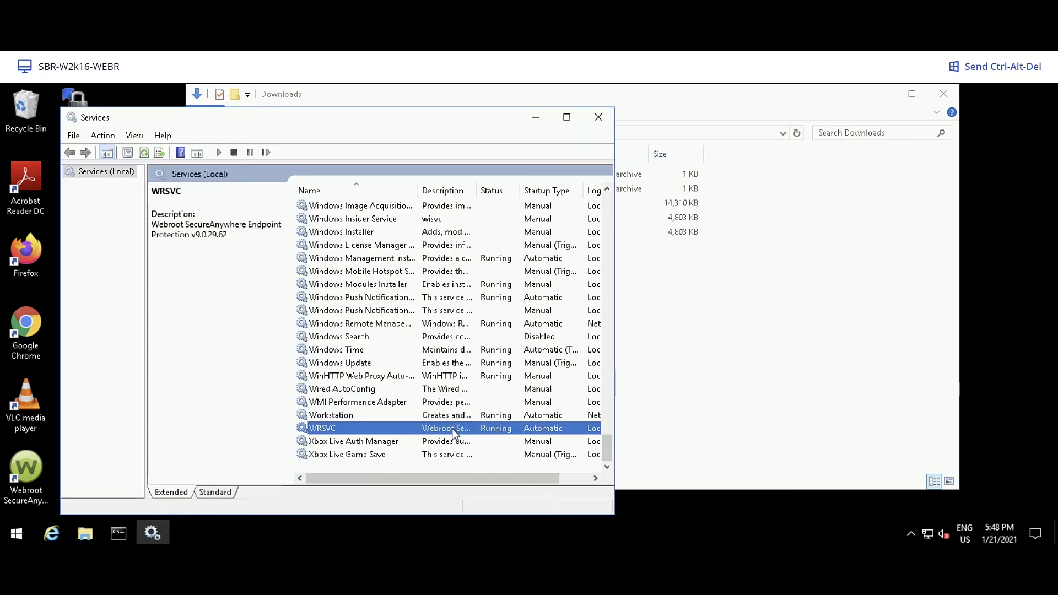
Step: Refresh Services to confirm WRSVC has stopped, then minimize it to reveal Downloads
{"action": "right_click", "coordinate": [452, 429]}
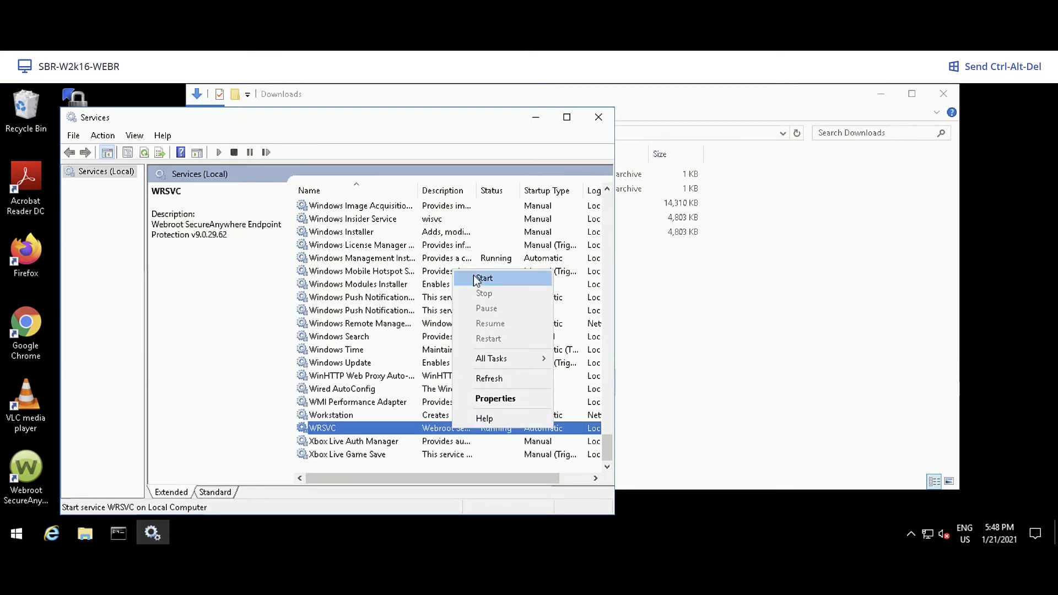
{"action": "left_click", "coordinate": [487, 379]}
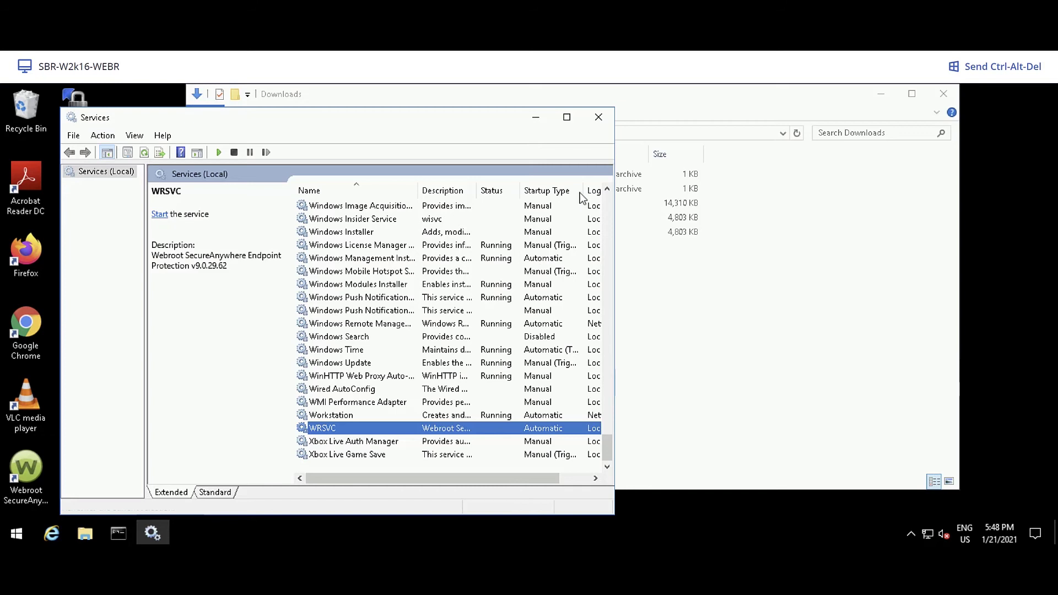
{"action": "left_click", "coordinate": [534, 117]}
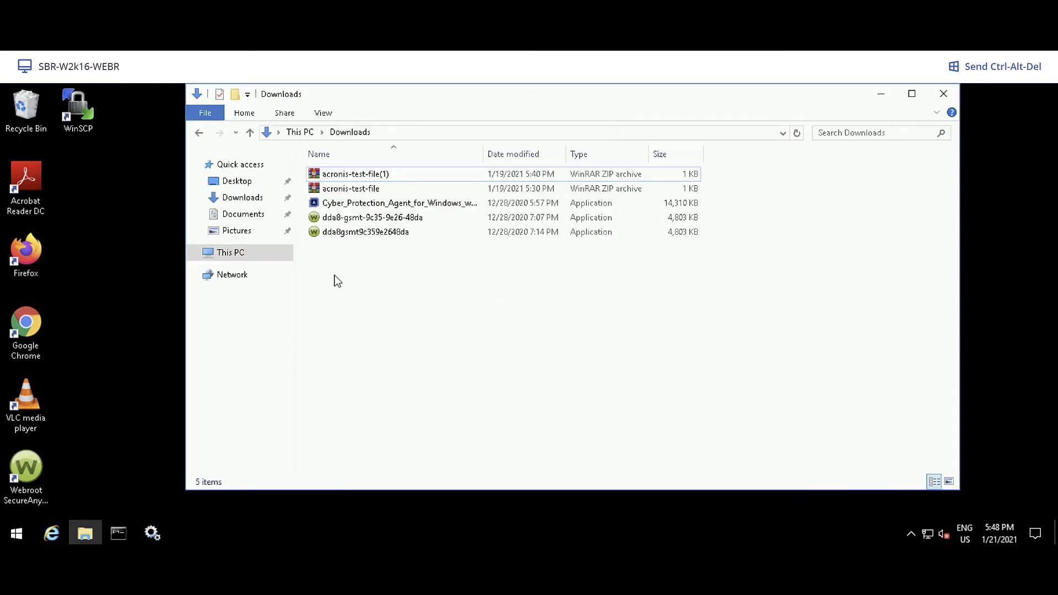
Step: Re-extract acronis-test-file to an acronis-test-fileV2 destination using the archive password, and open that folder
{"action": "right_click", "coordinate": [359, 190]}
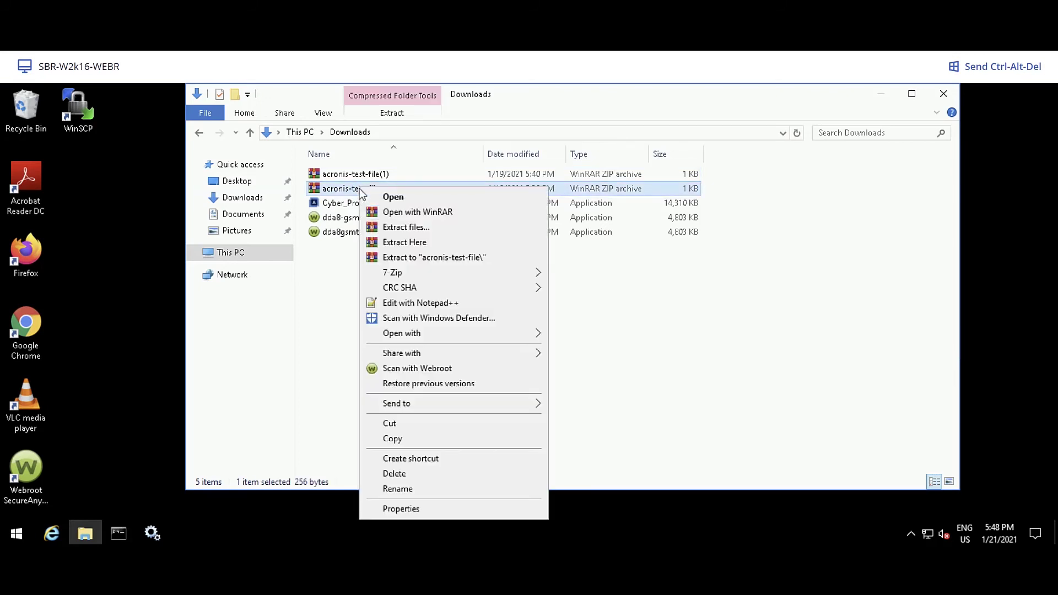
{"action": "left_click", "coordinate": [402, 226]}
{"action": "left_click", "coordinate": [541, 217]}
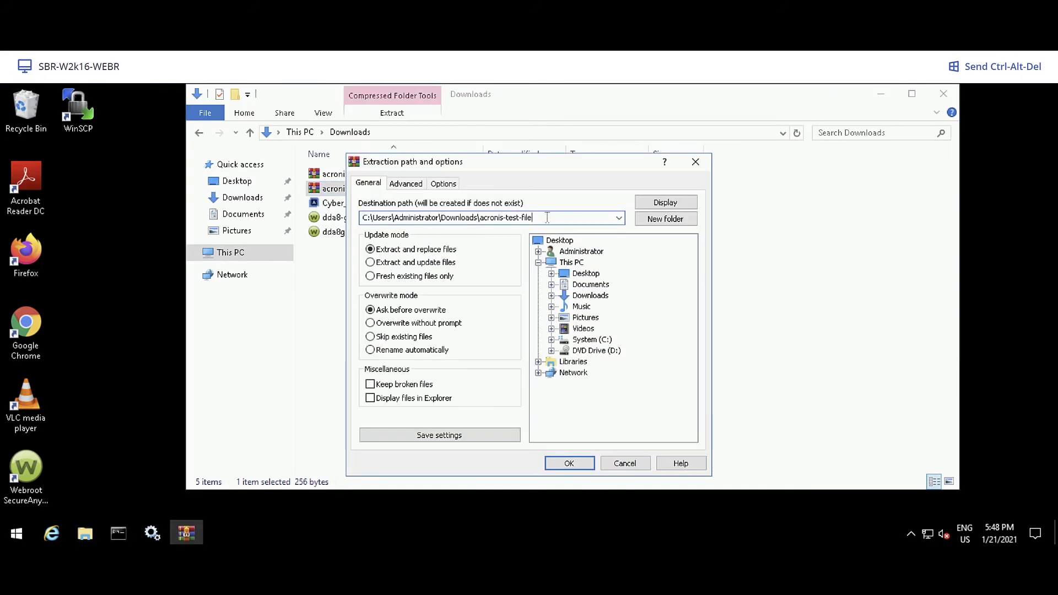
{"action": "type", "text": "V2"}
{"action": "left_click", "coordinate": [581, 462]}
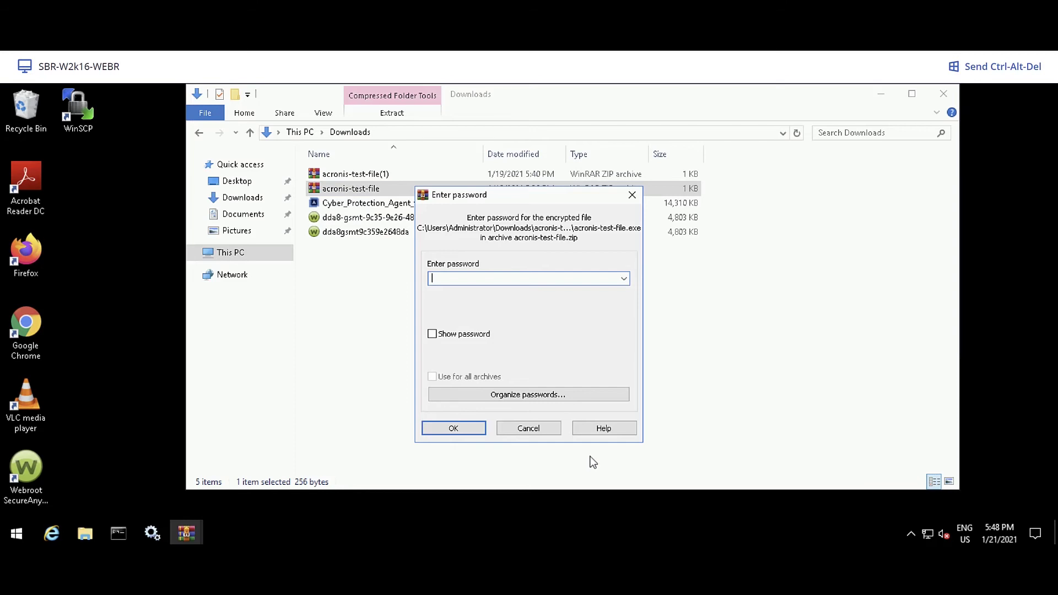
{"action": "type", "text": "password"}
{"action": "key", "text": "Return"}
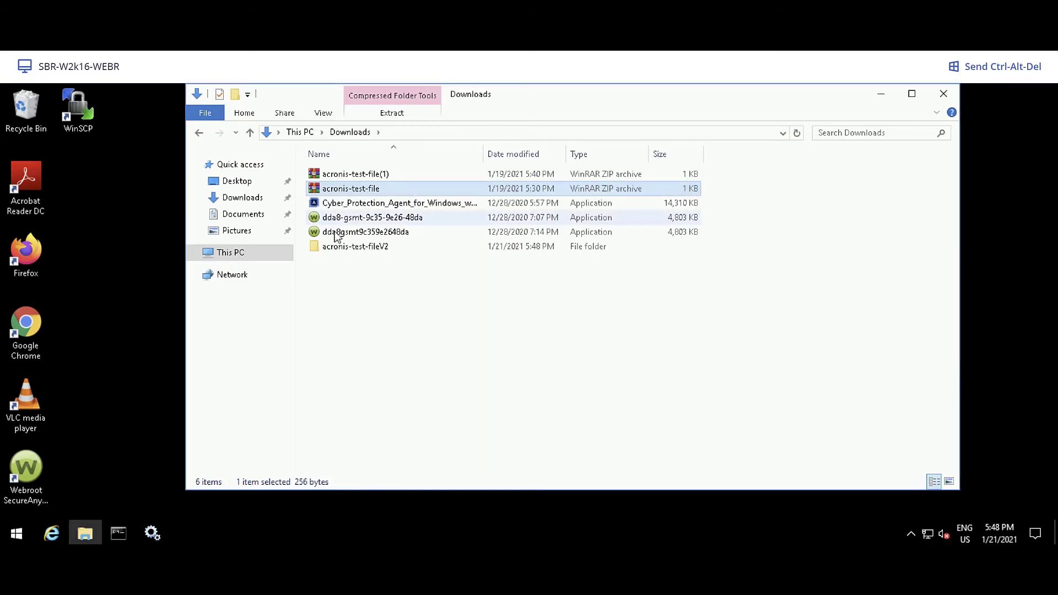
{"action": "double_click", "coordinate": [340, 247]}
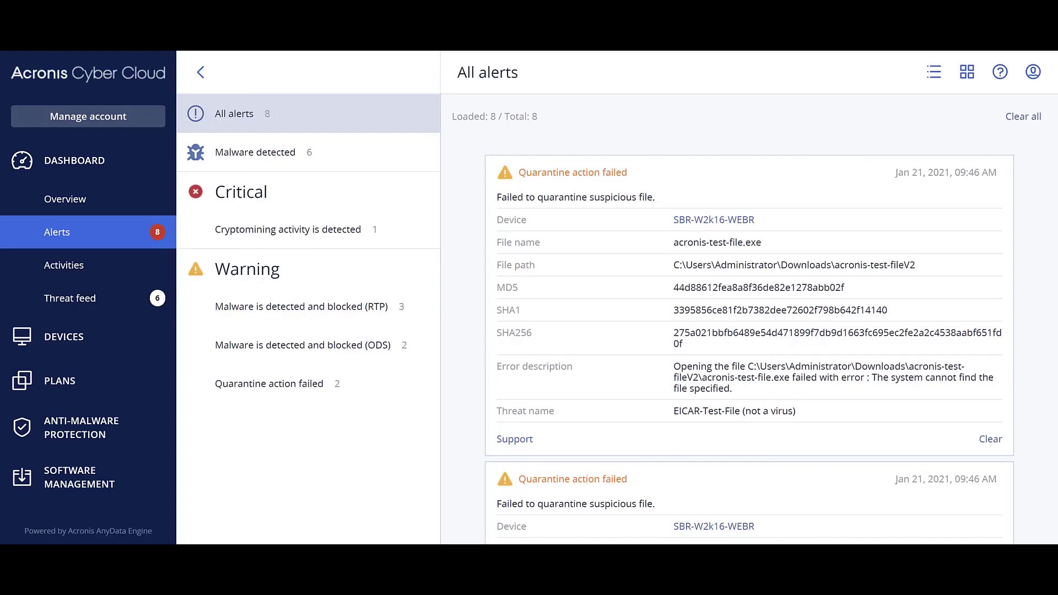
Step: Refresh alerts to show the new 09:48 RTP detection and view acronis-test-file.exe in Quarantine
{"action": "left_click", "coordinate": [59, 235]}
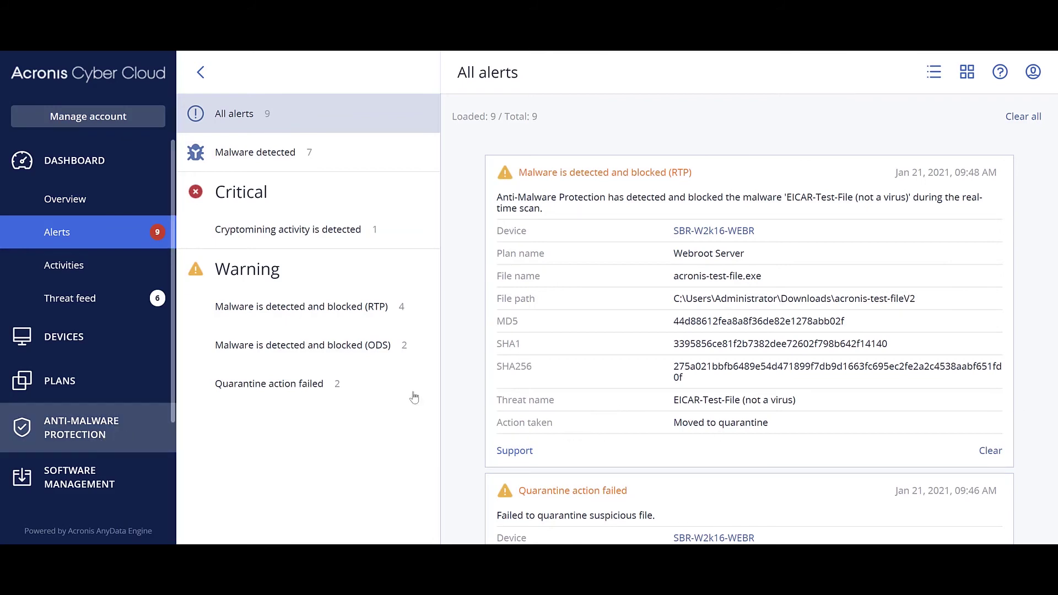
{"action": "left_click", "coordinate": [84, 427]}
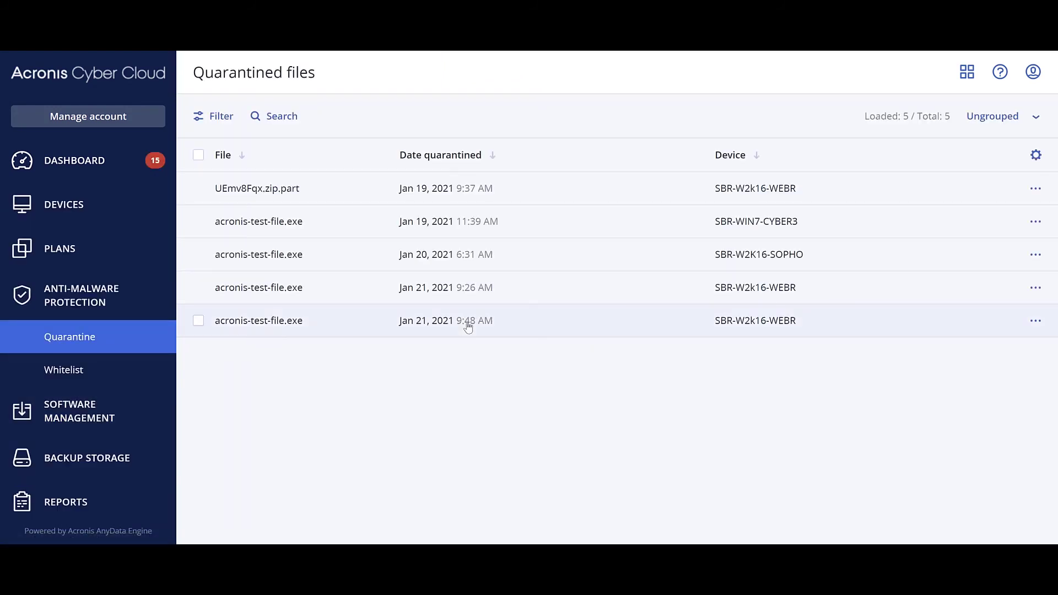